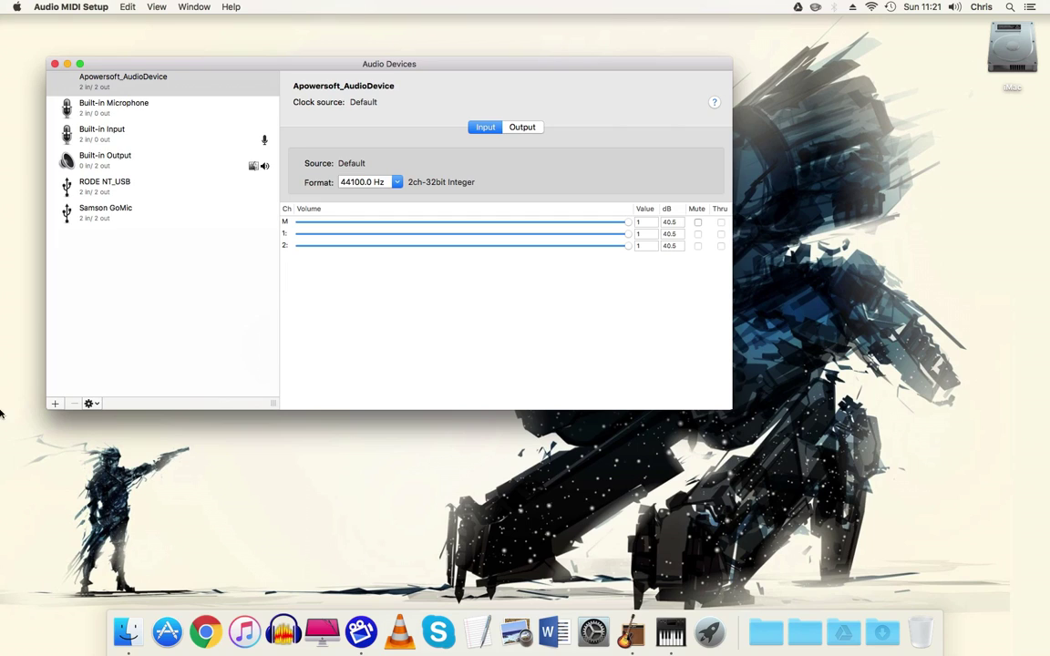
Step: Create an Aggregate Device combining RODE NT_USB and Samson GoMic, with drift correction enabled
click(54, 403)
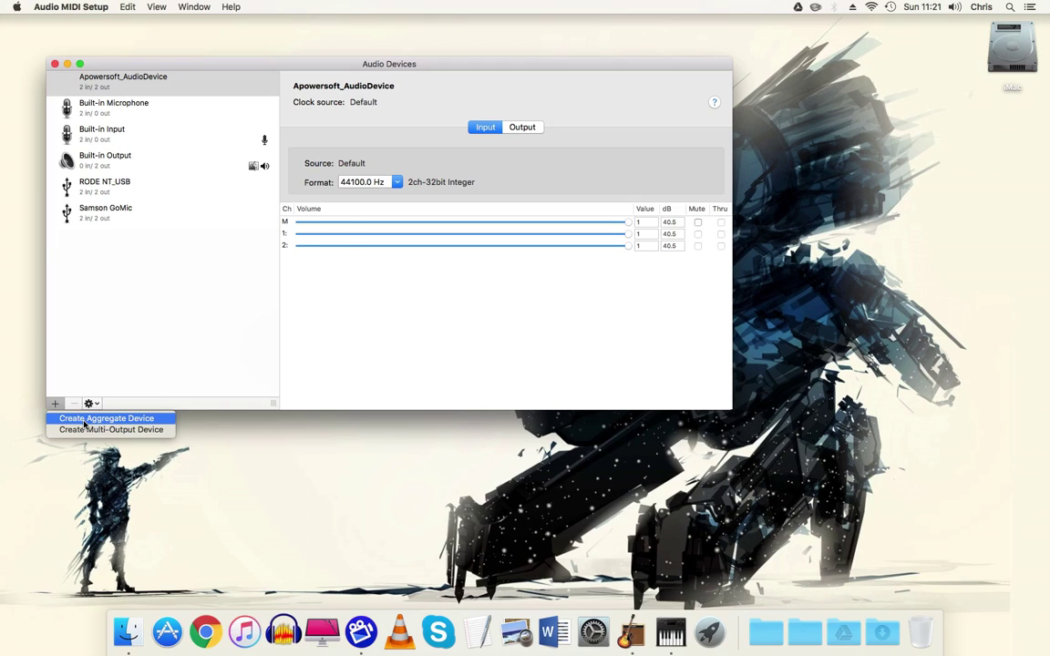
click(84, 421)
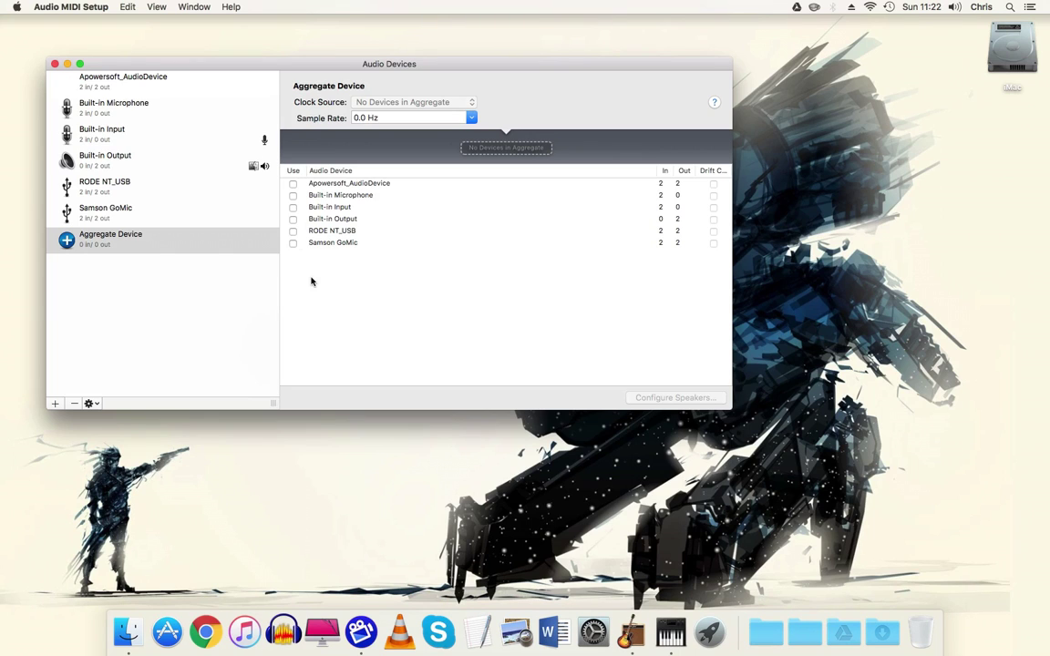
click(293, 233)
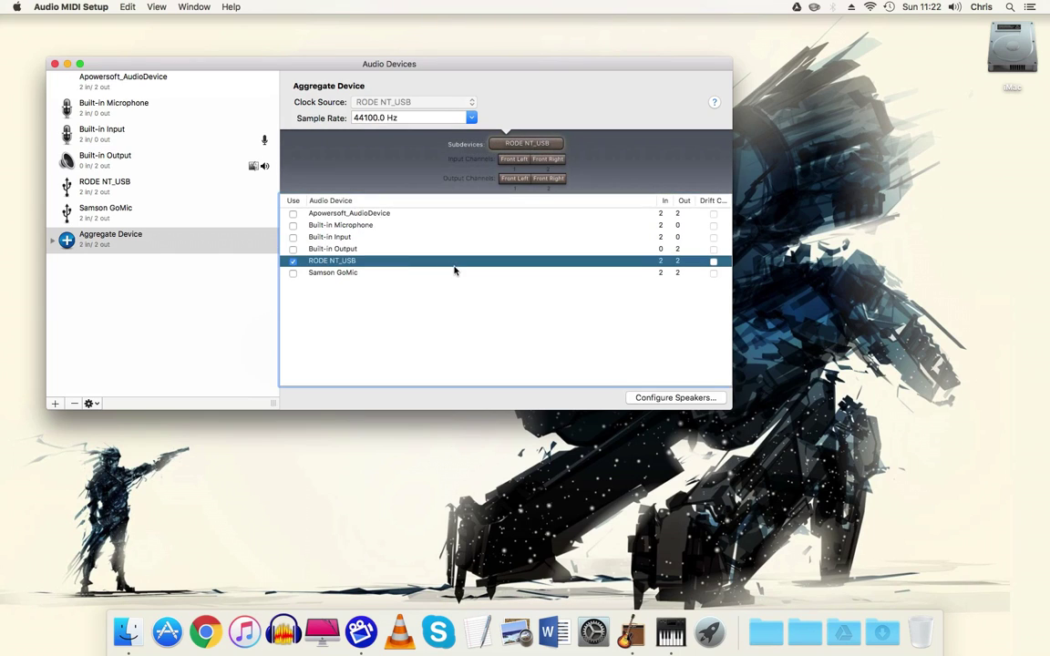
click(293, 272)
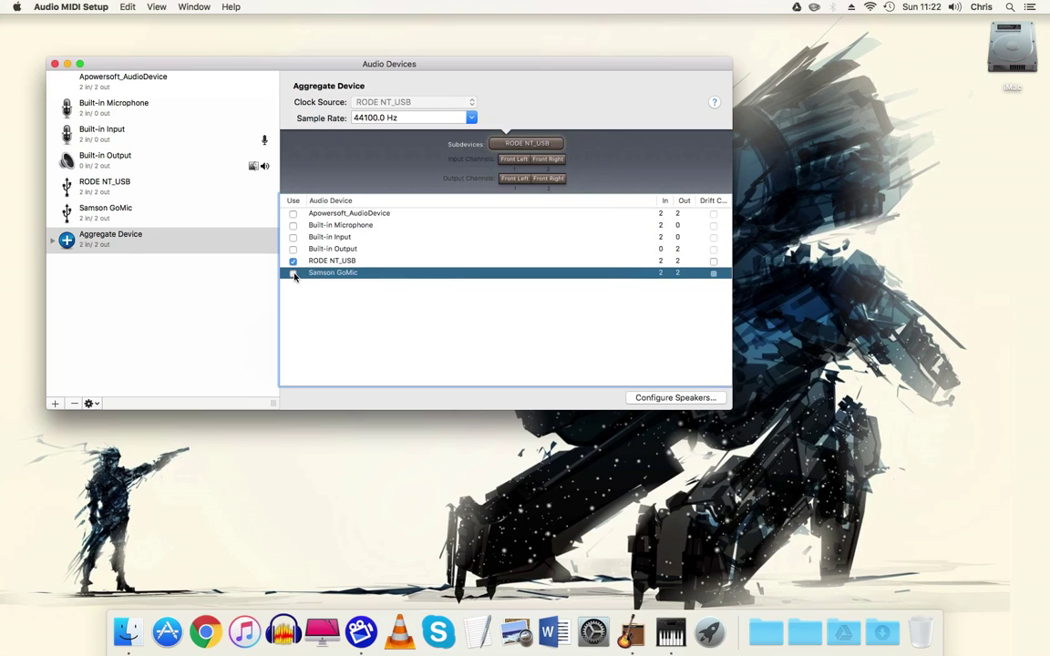
click(714, 260)
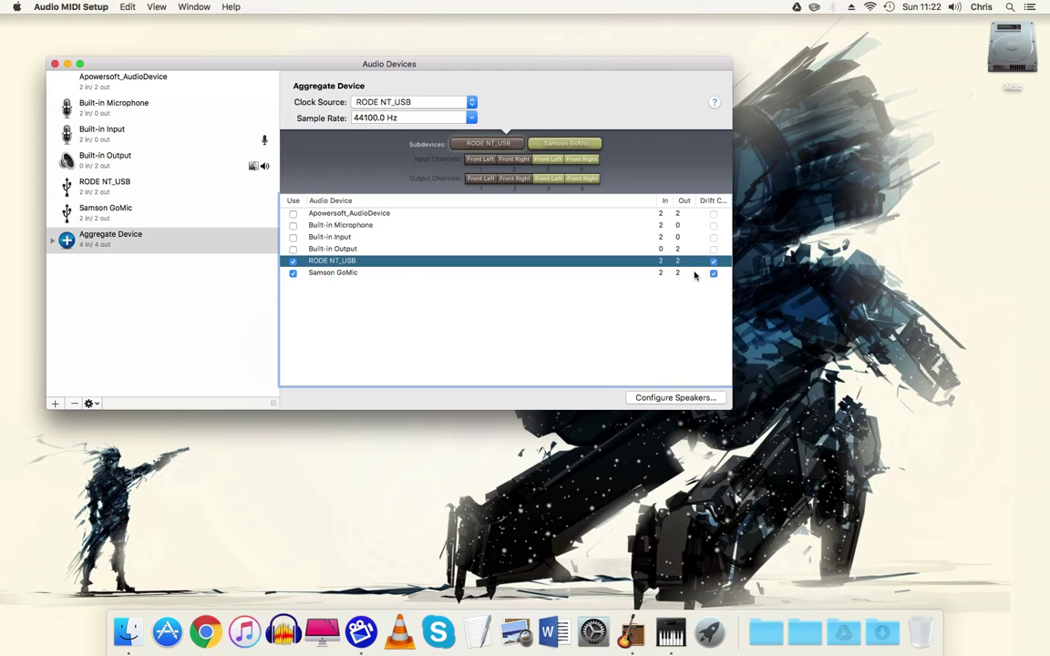
Step: Quit Audio MIDI Setup and switch to Desktop 3, where GarageBand's project chooser waits
click(94, 8)
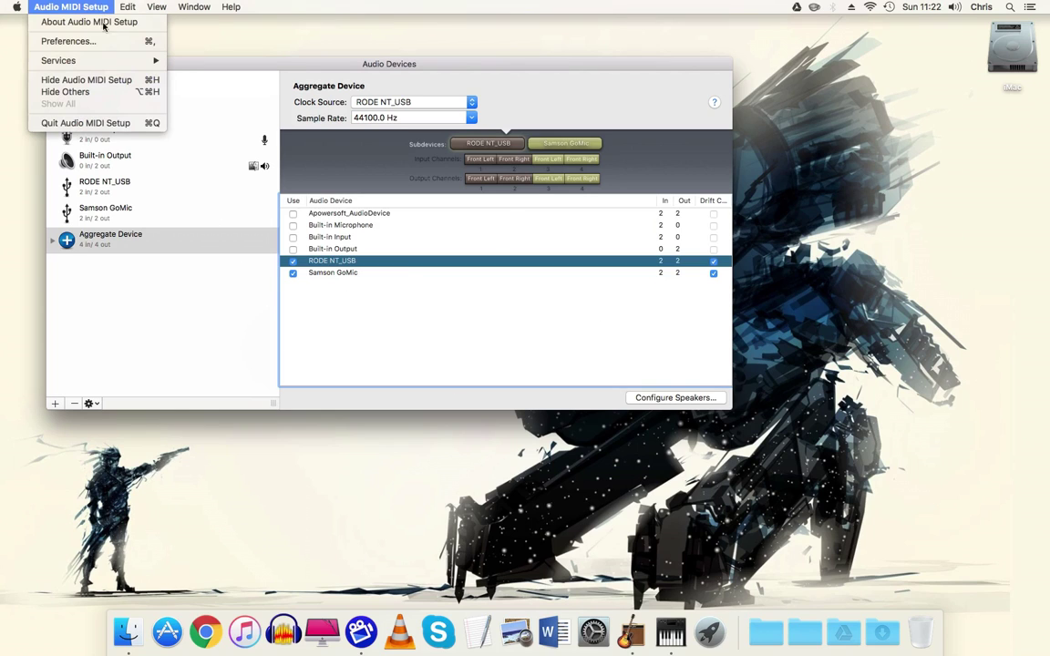
click(104, 122)
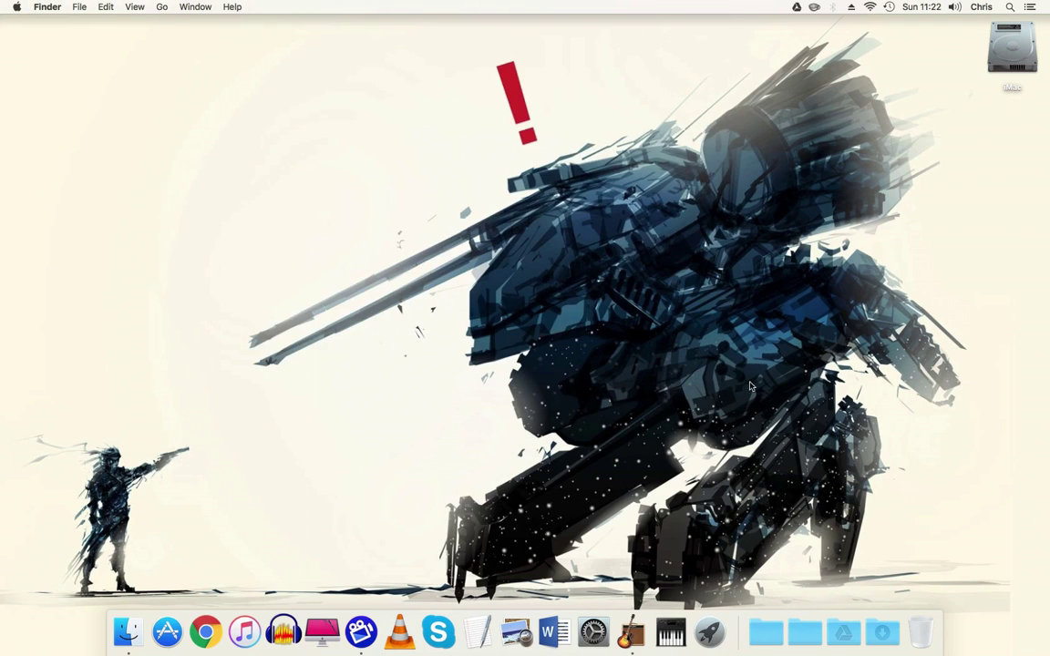
key(ctrl+Up)
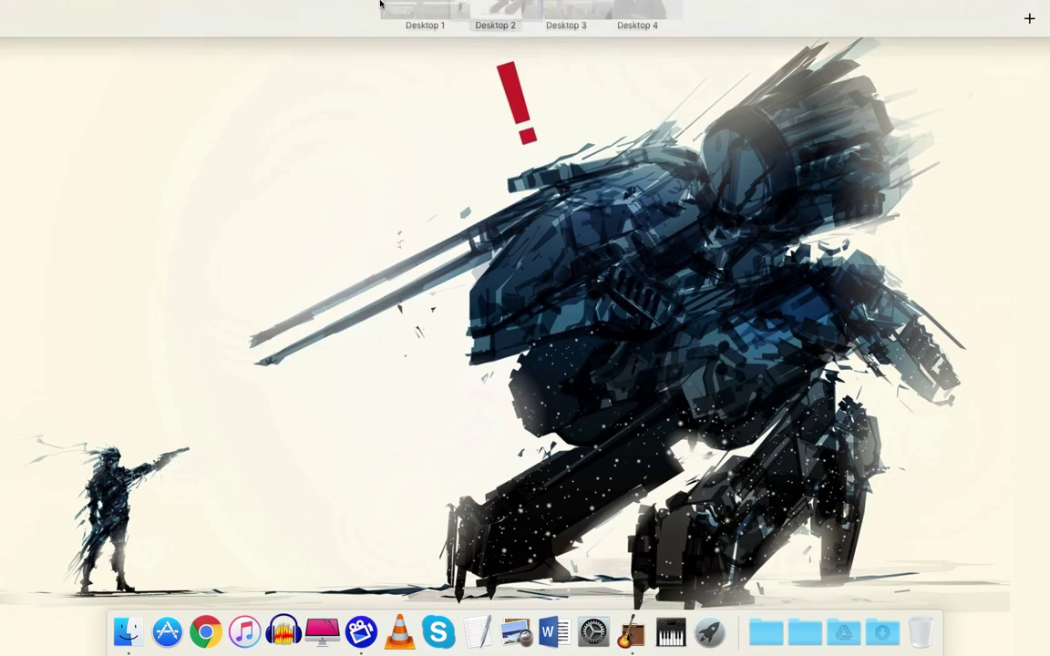
click(500, 45)
key(ctrl+Up)
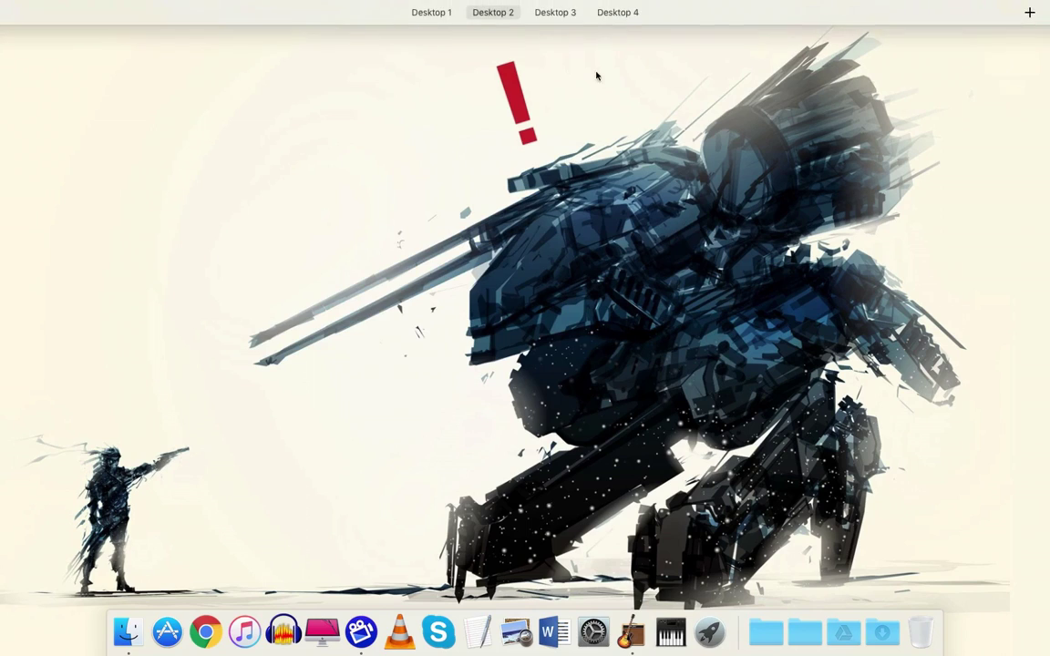
click(582, 62)
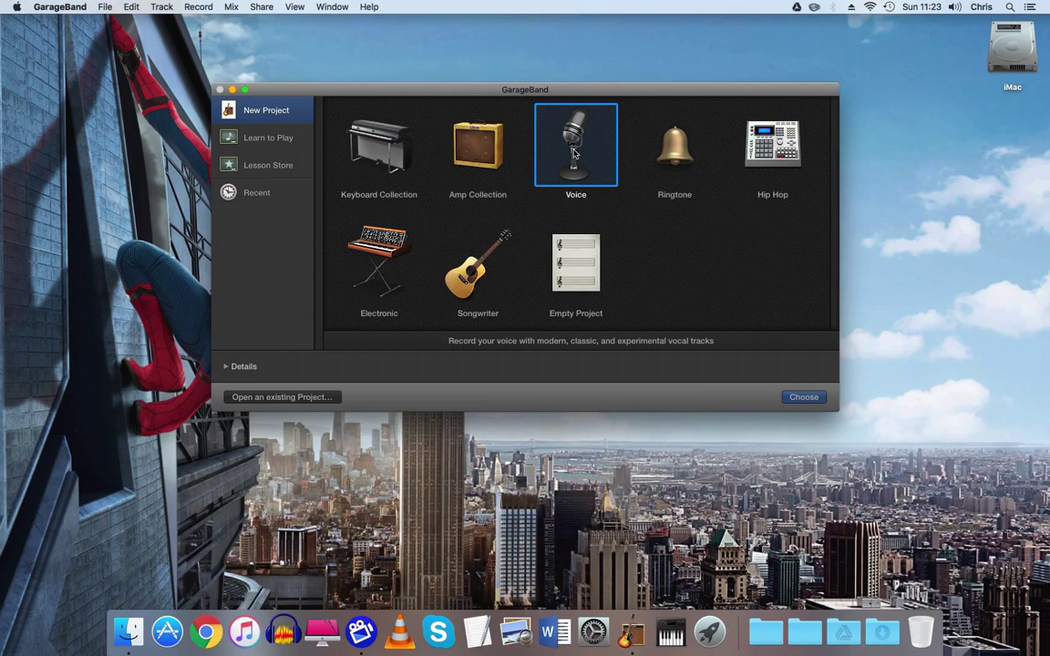
Step: Start a new Voice project and set the LCD display to show Time instead of beats
click(803, 399)
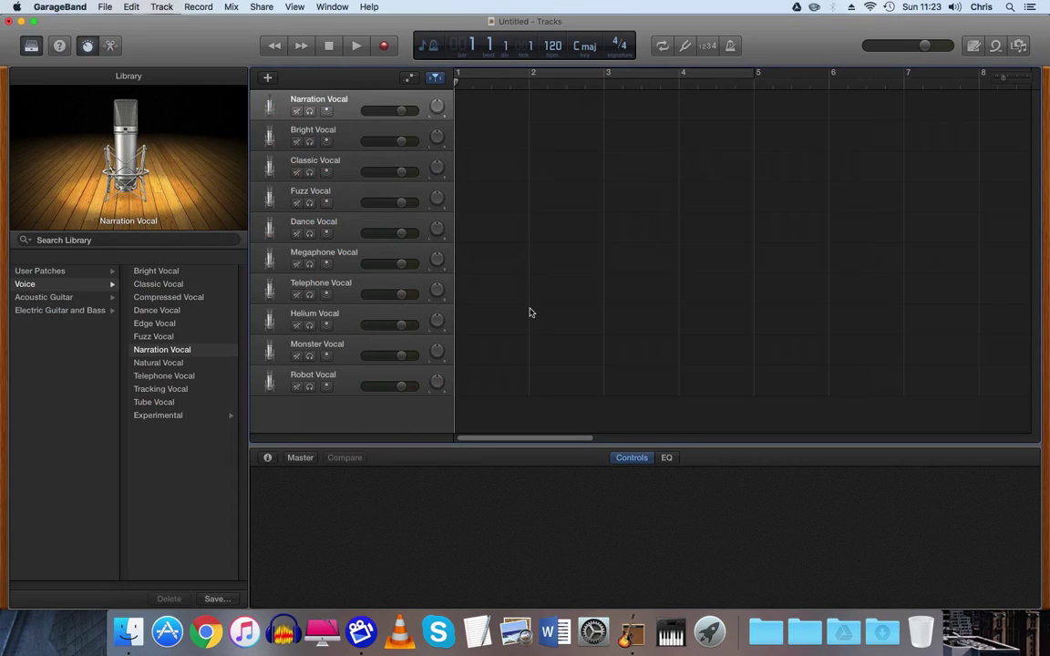
click(431, 47)
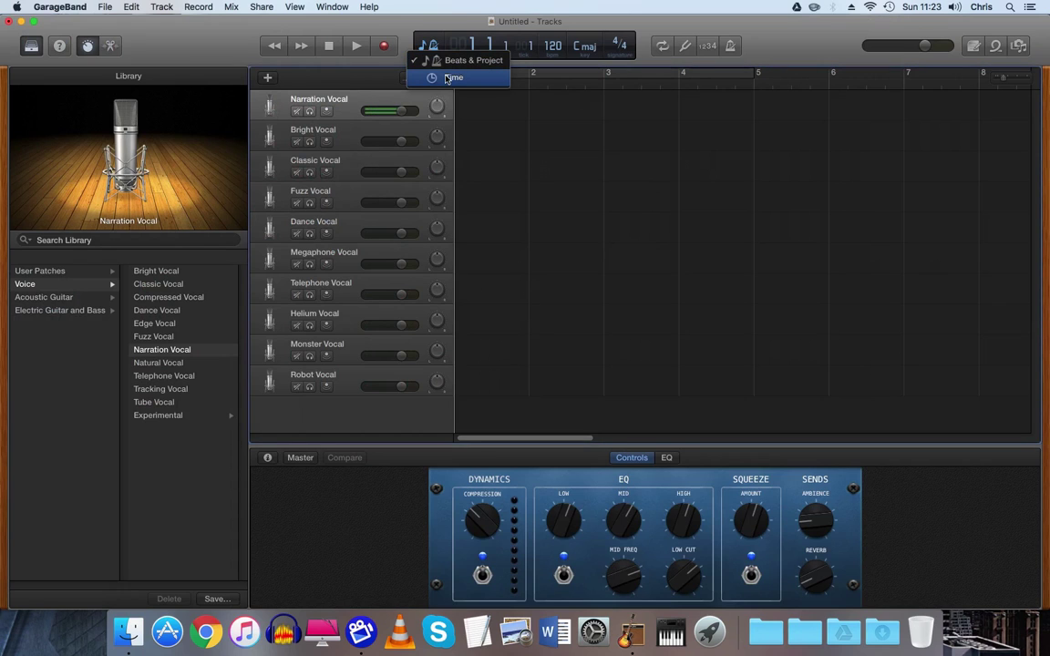
click(447, 79)
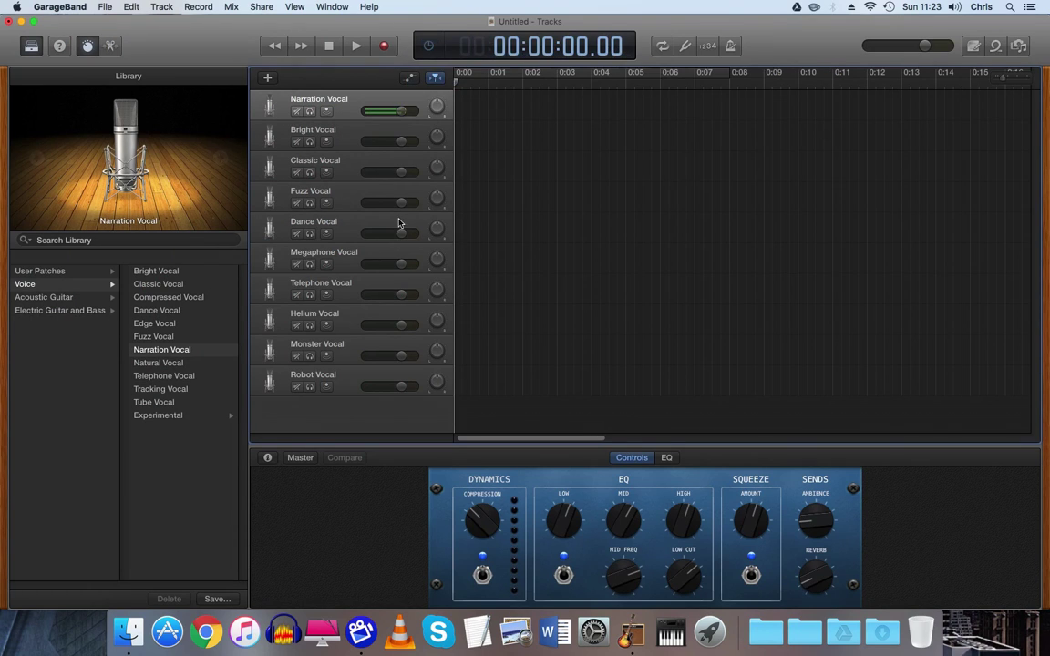
Step: Set the Audio/MIDI input device to Aggregate Device in Preferences, then close Preferences
click(58, 9)
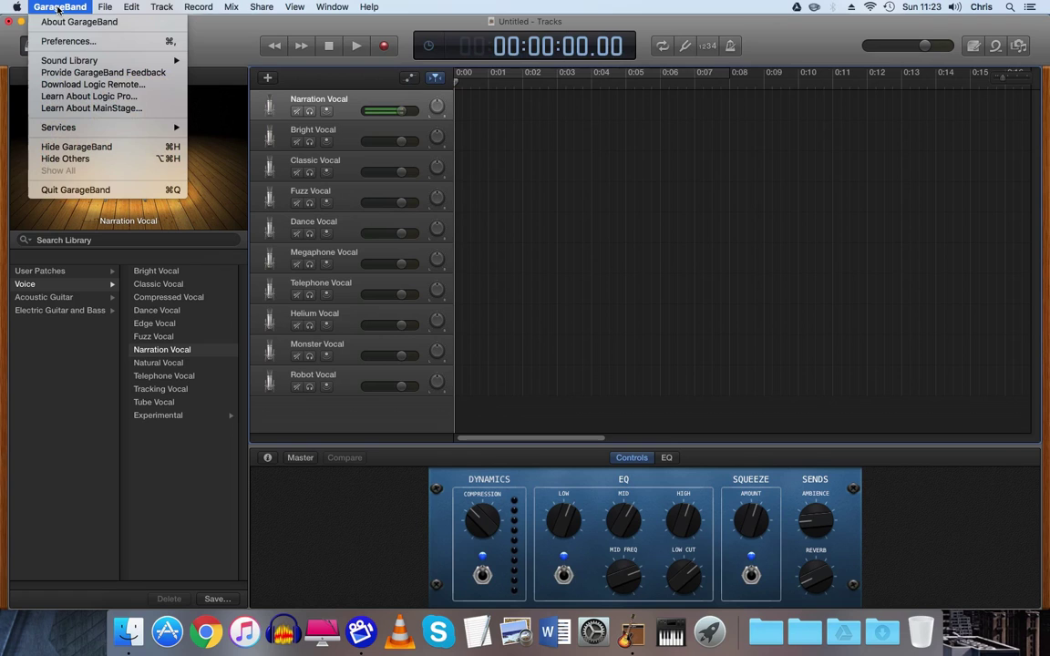
click(78, 44)
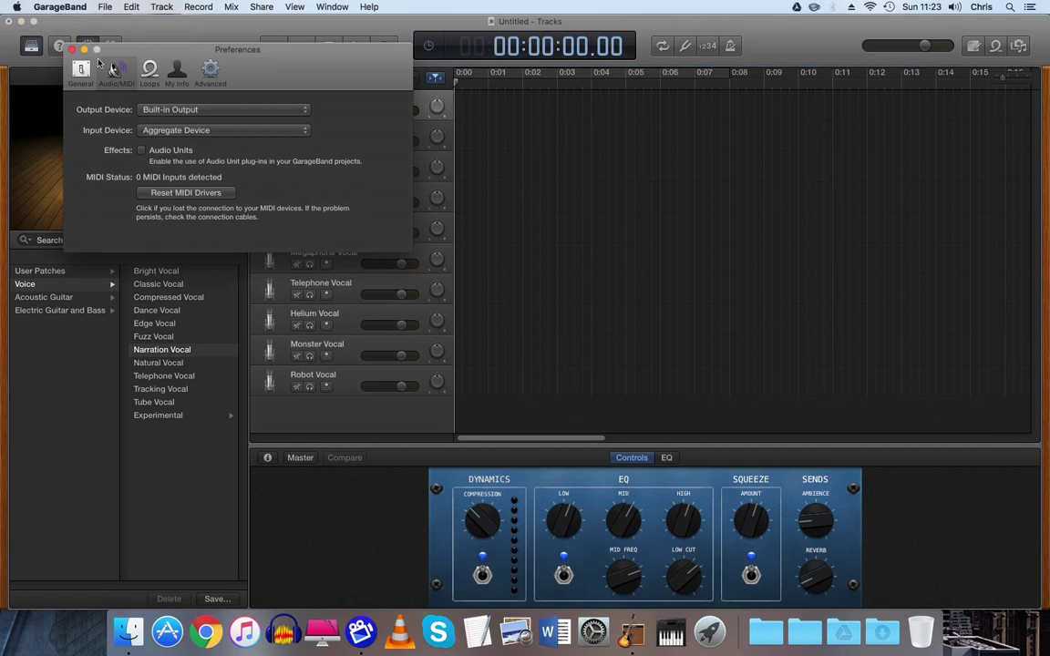
click(166, 133)
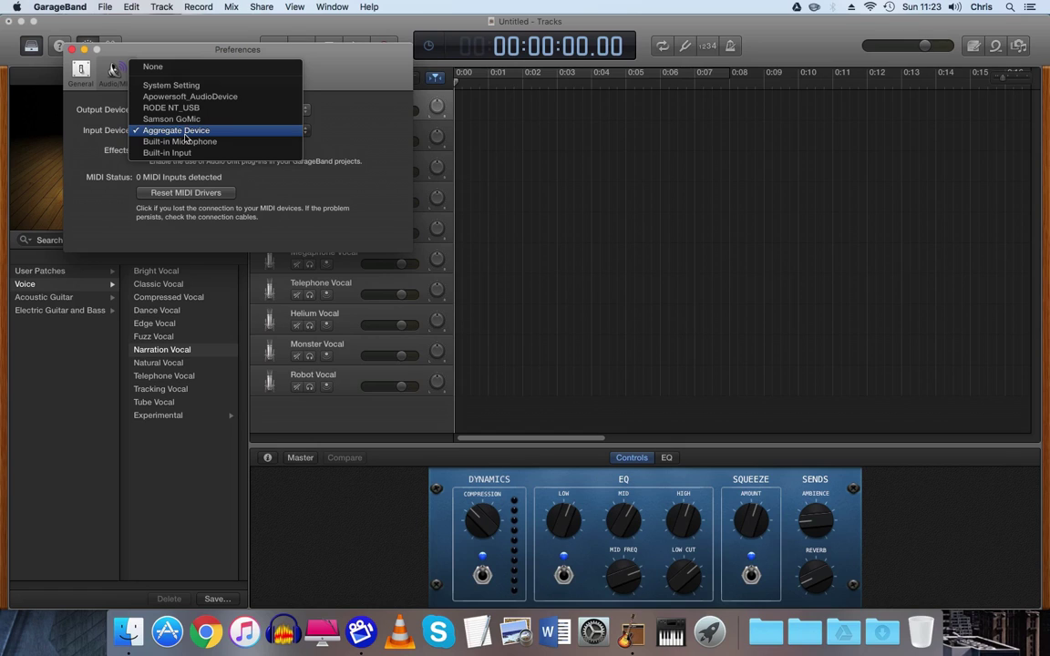
click(185, 133)
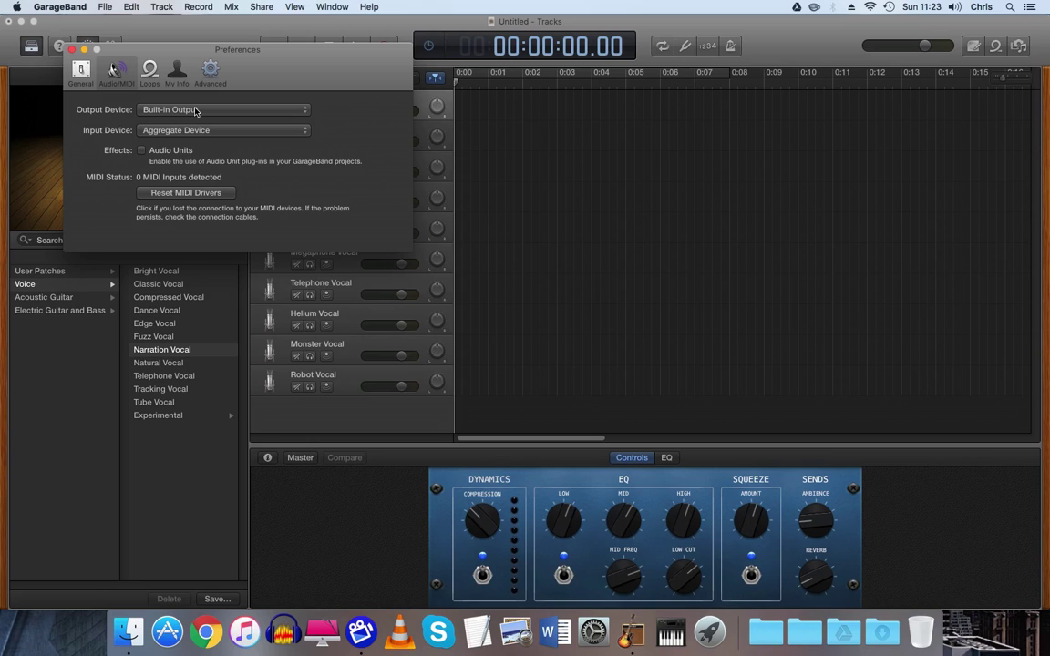
click(72, 50)
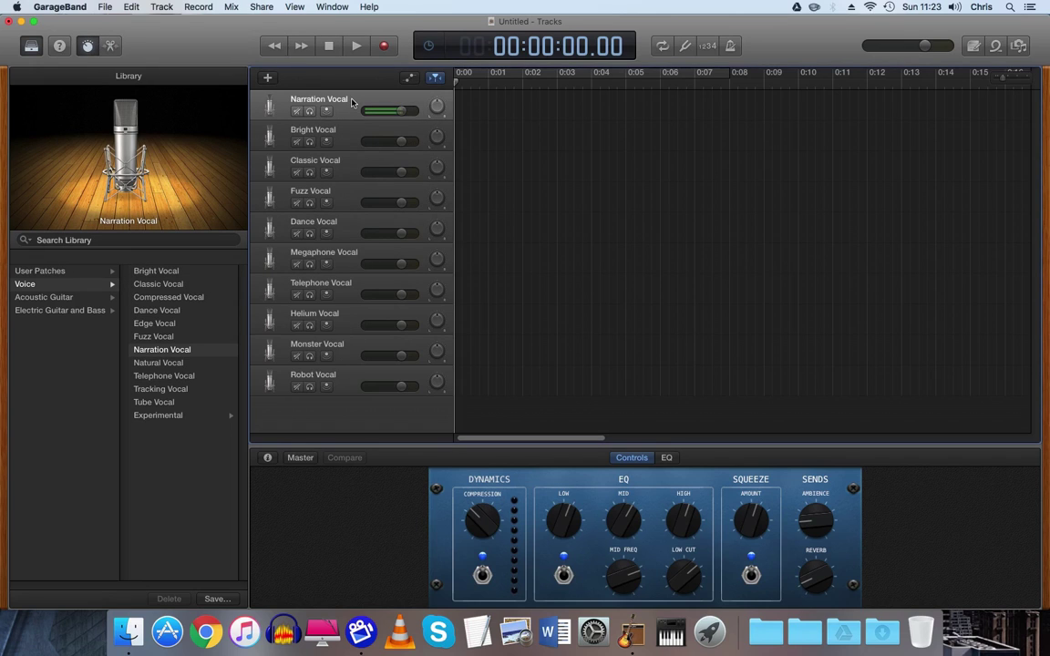
Step: Delete the preset vocal tracks and create an audio track taking Input 1 + 2
key(super+BackSpace)
key(super+BackSpace)
key(super+BackSpace)
key(super+BackSpace)
key(super+BackSpace)
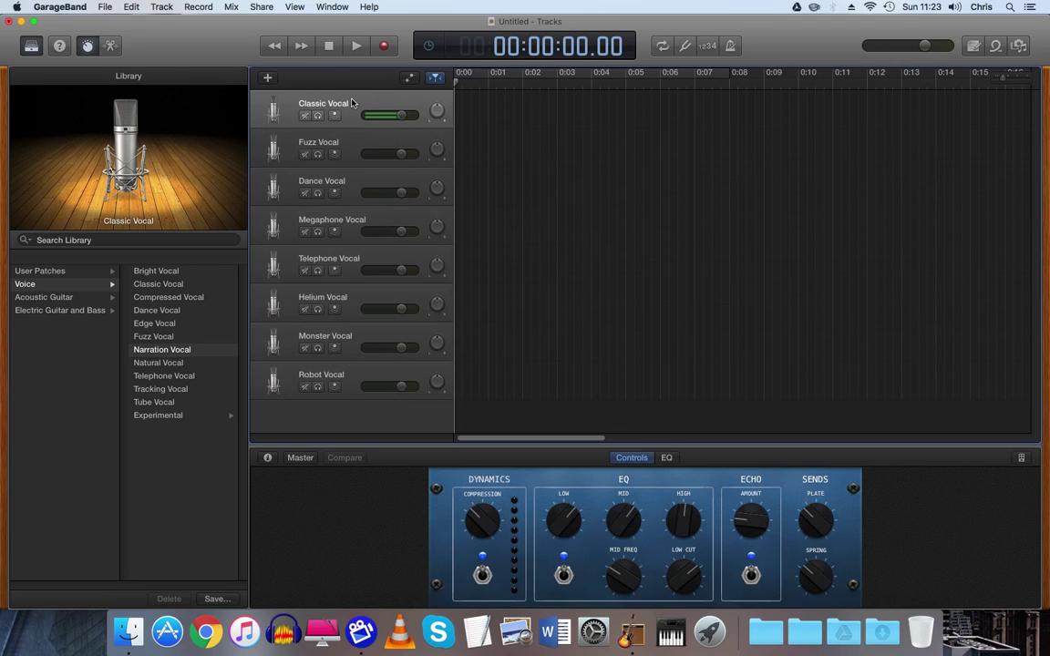
key(super+BackSpace)
key(super+BackSpace)
key(super+BackSpace)
key(super+BackSpace)
key(super+BackSpace)
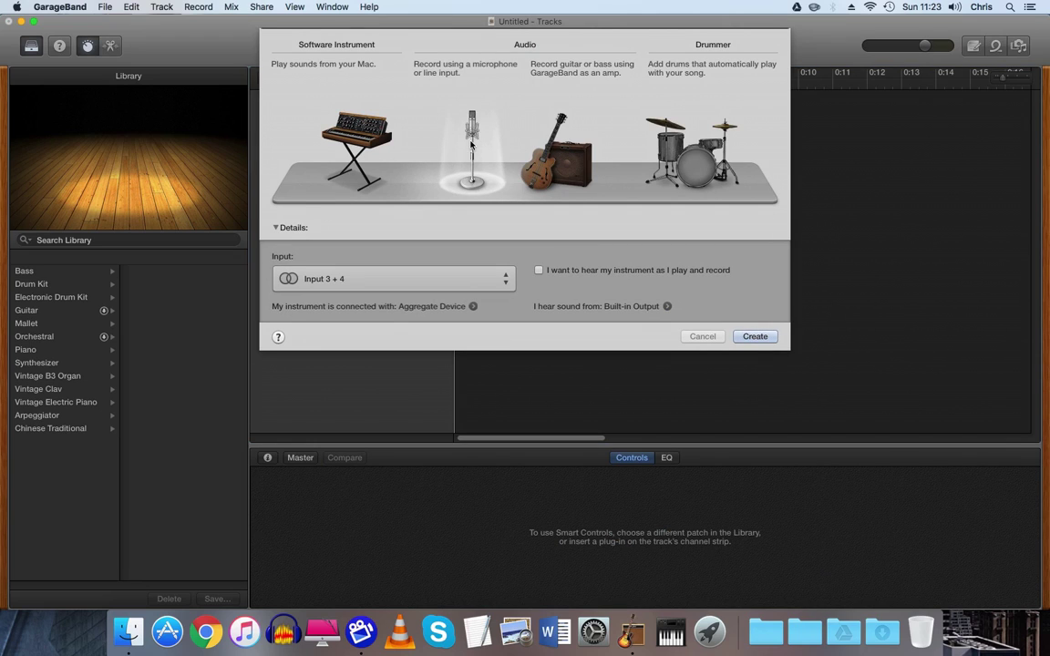
click(375, 285)
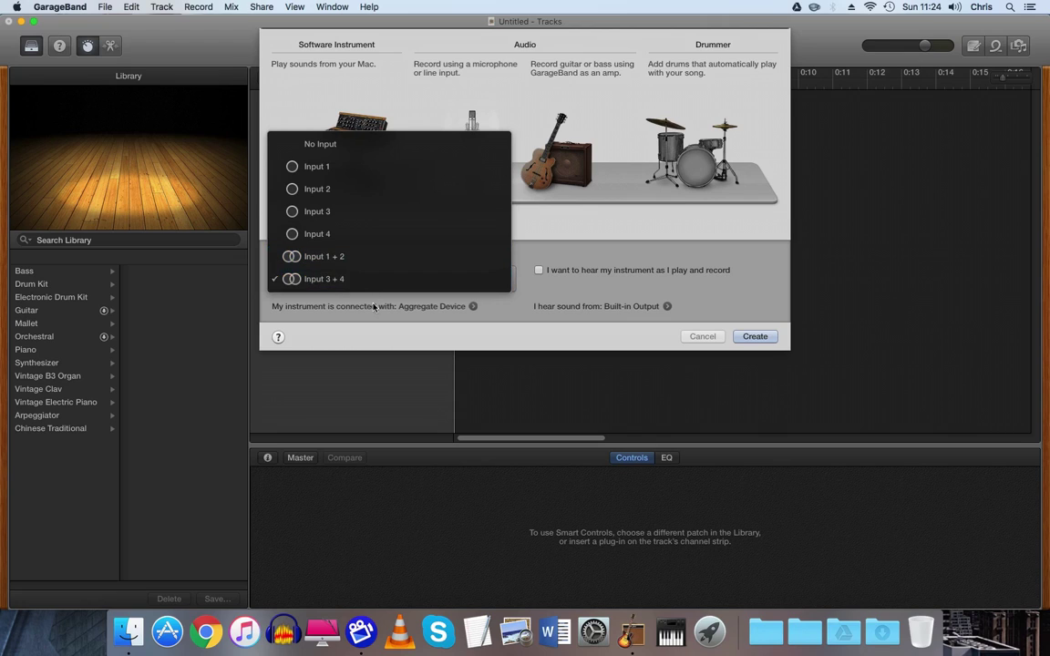
click(369, 257)
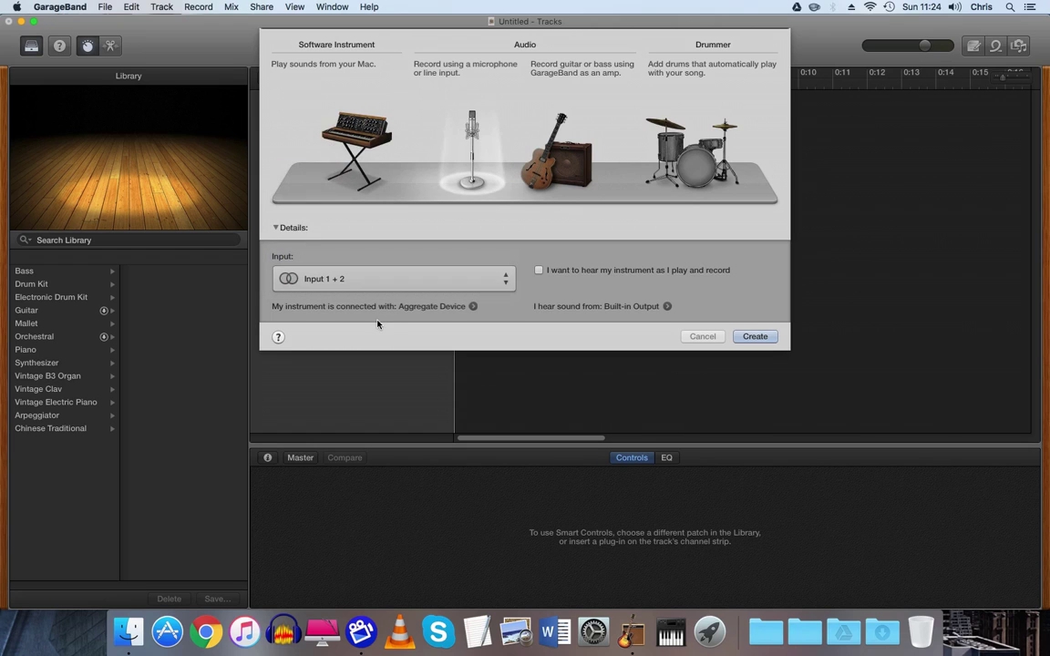
click(756, 336)
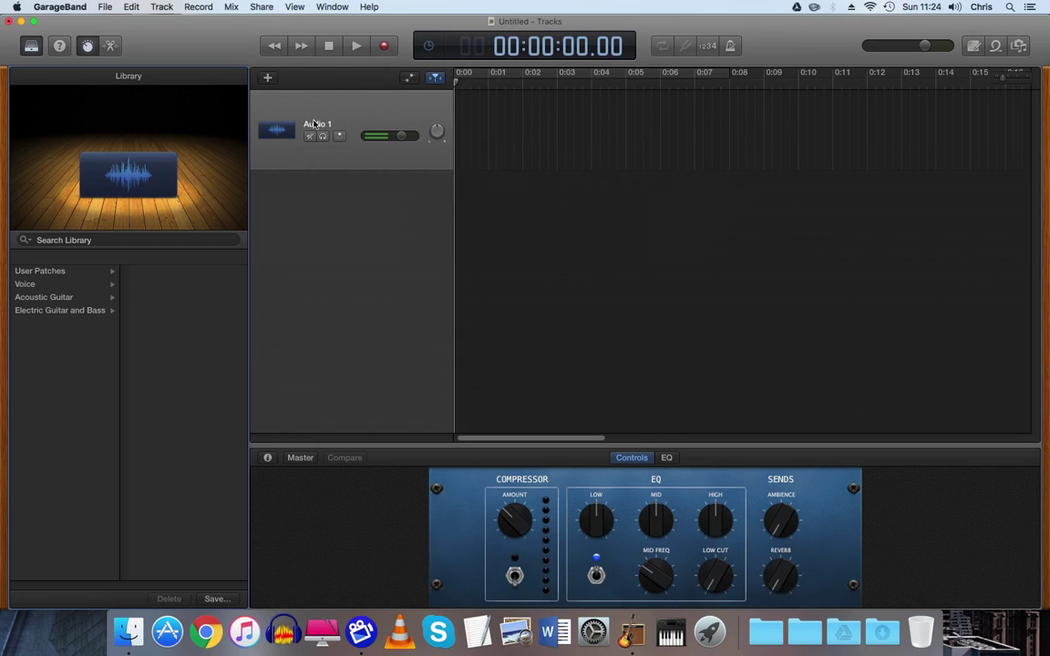
Step: Rename the new Audio 1 track to Rode
double_click(320, 126)
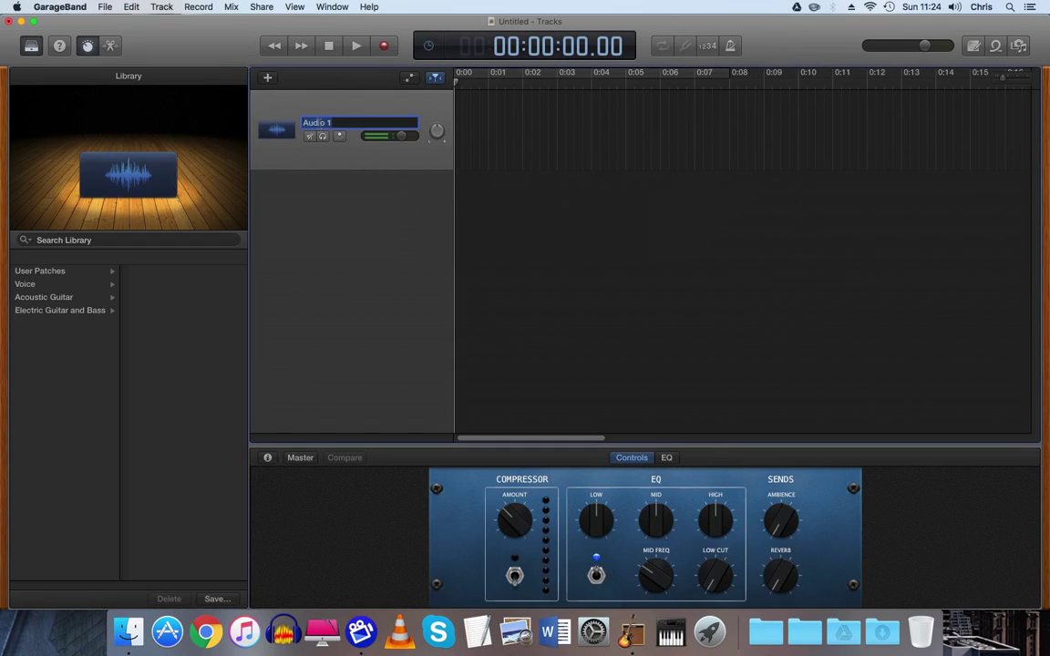
text(Rode)
key(Return)
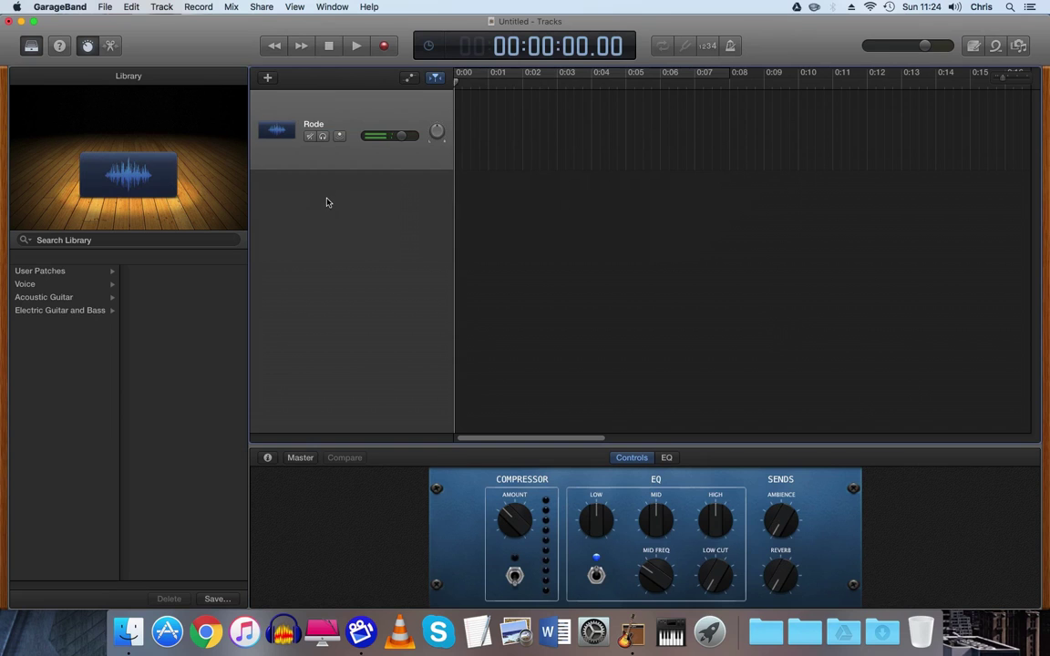
Step: Add a second audio track using Input 3 + 4 of the Aggregate Device
click(267, 76)
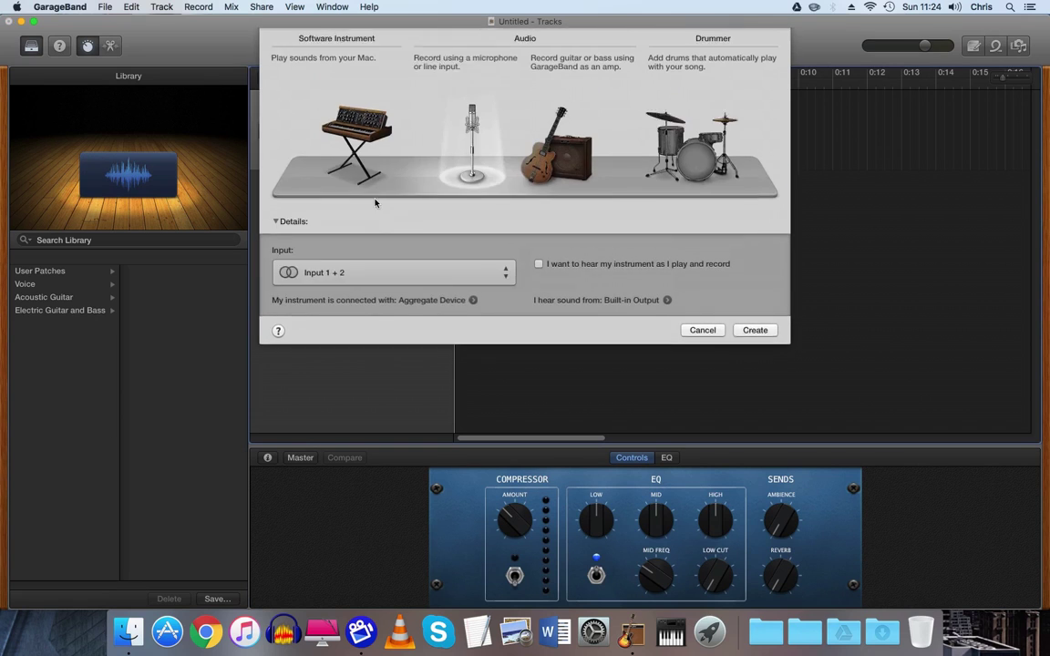
click(379, 275)
click(380, 300)
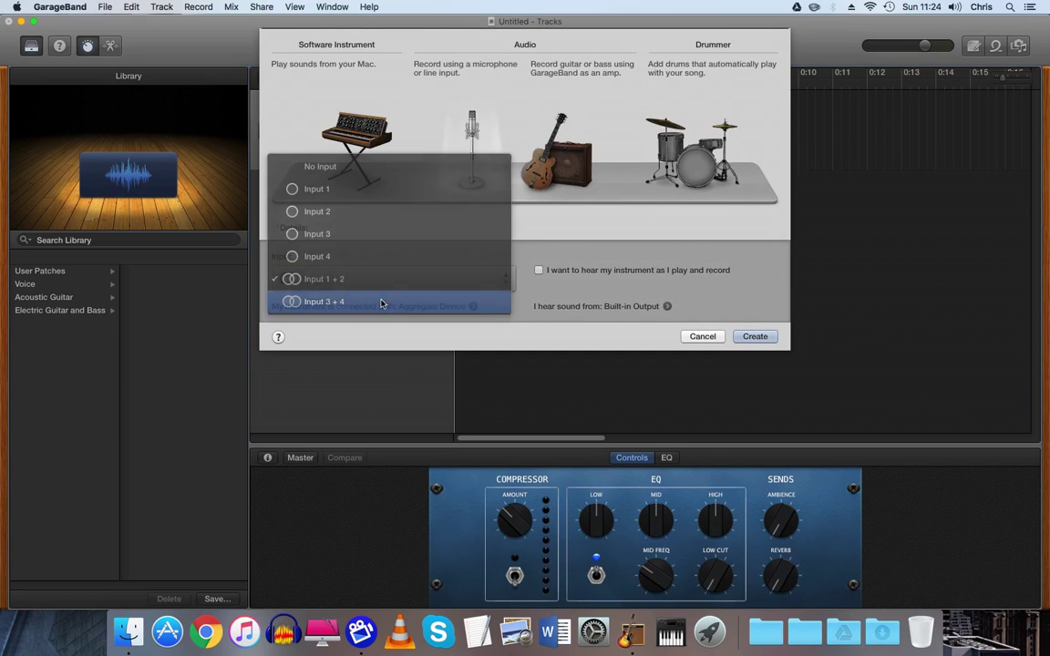
click(755, 337)
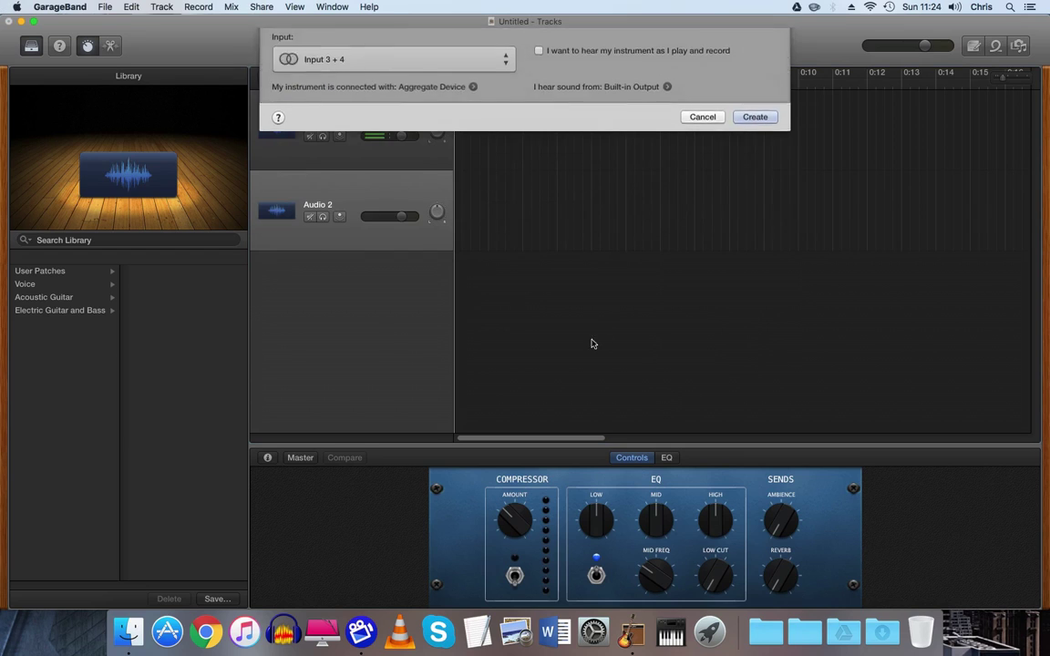
Step: Rename the Audio 2 track to Samson and reselect the Rode track
double_click(317, 205)
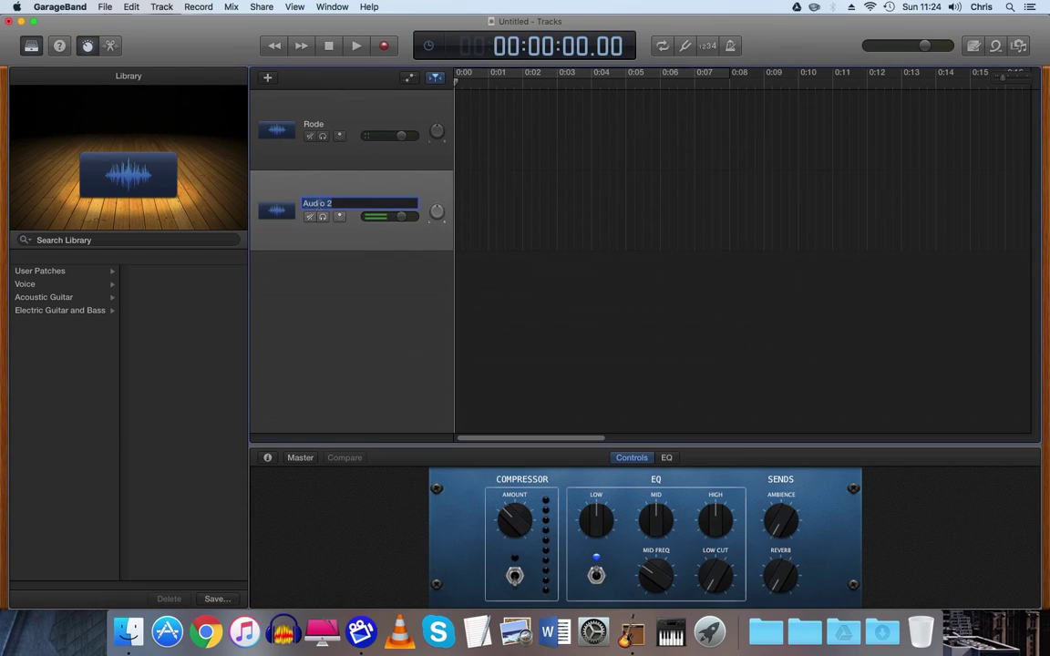
text(Samson)
key(Return)
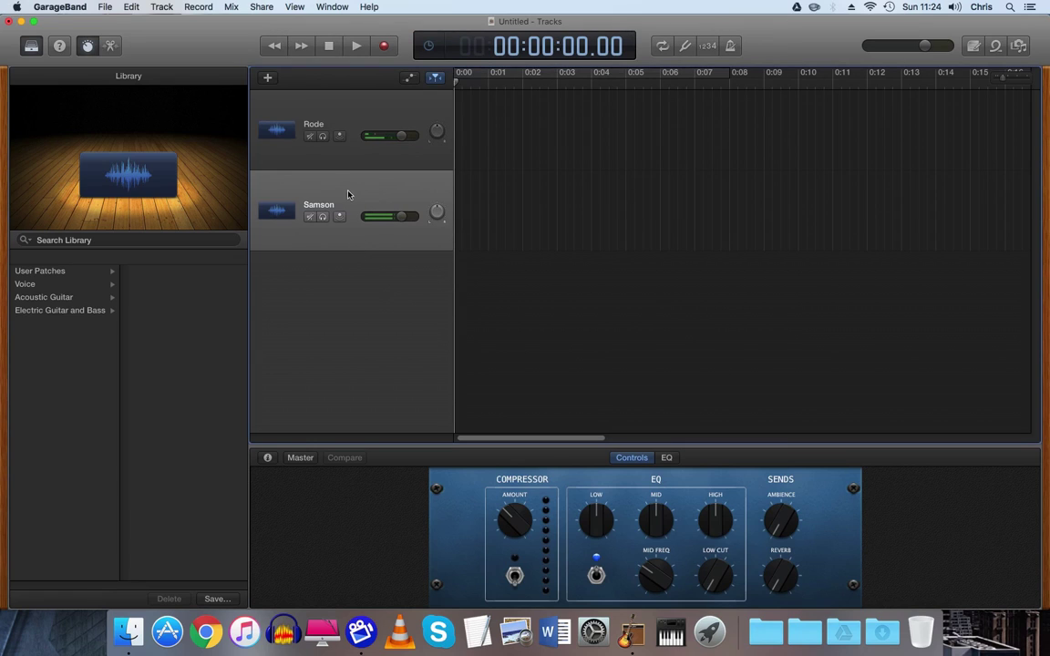
click(347, 156)
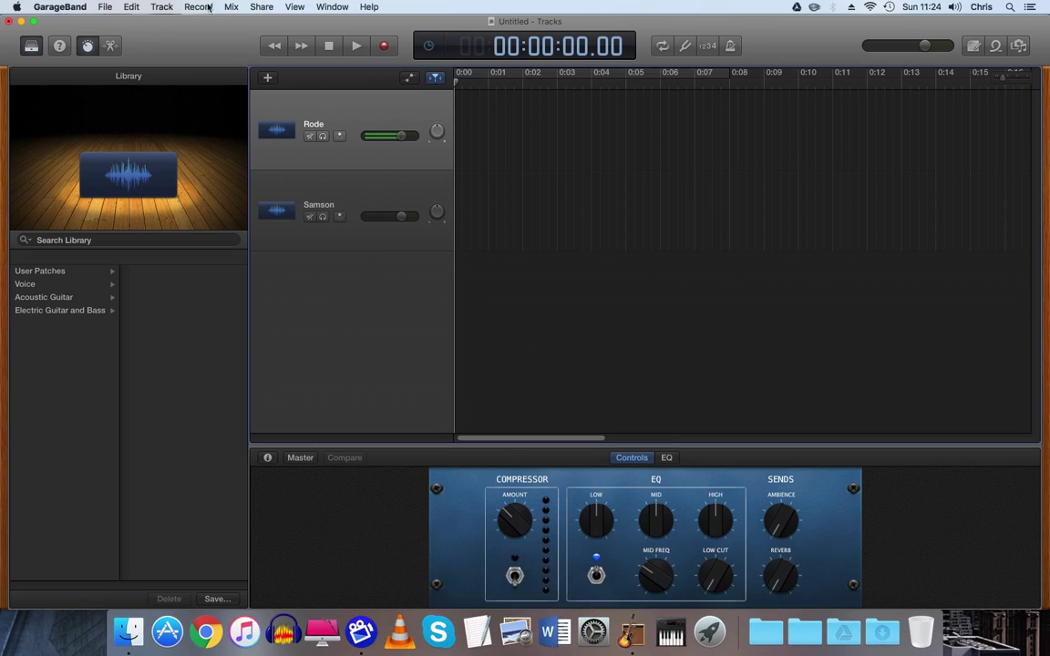
Step: Show the record-enable buttons in track headers and arm both Rode and Samson tracks
click(155, 6)
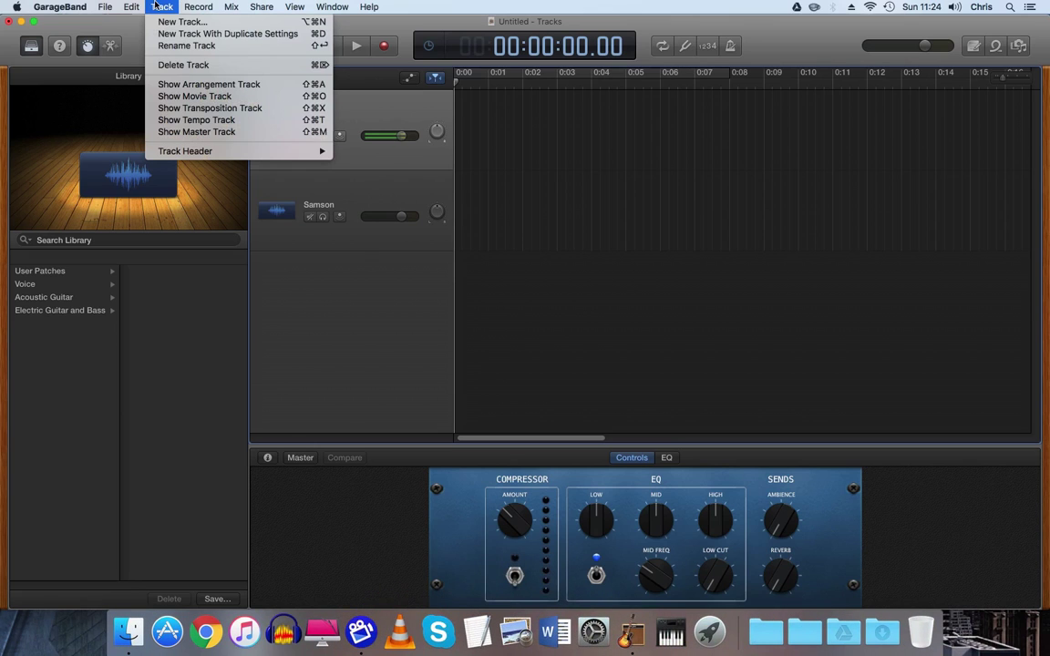
mouse_move(265, 151)
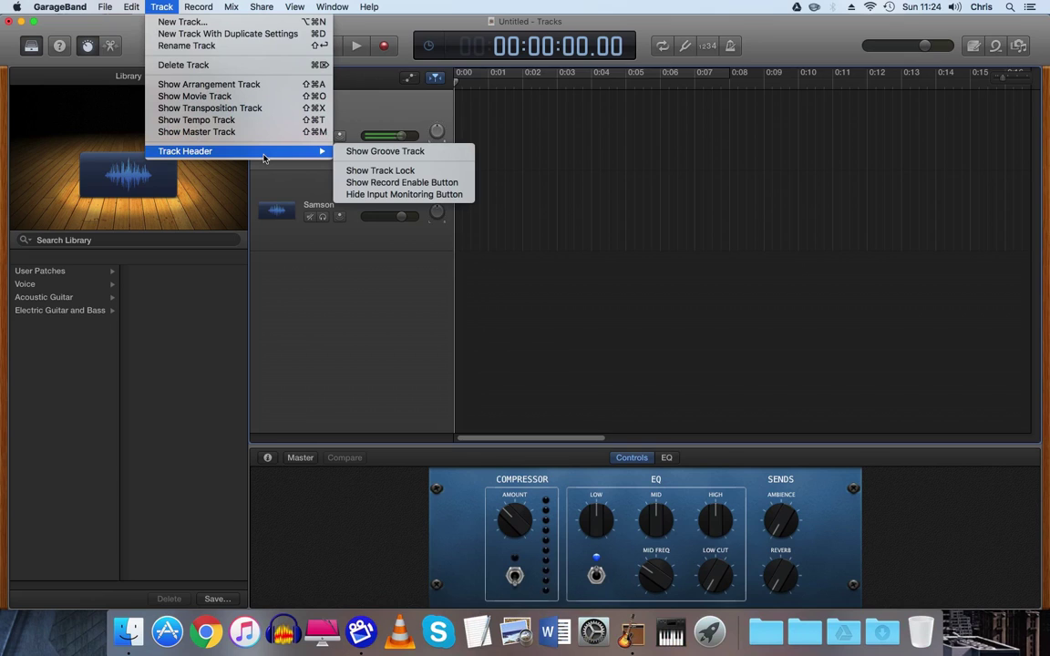
click(412, 186)
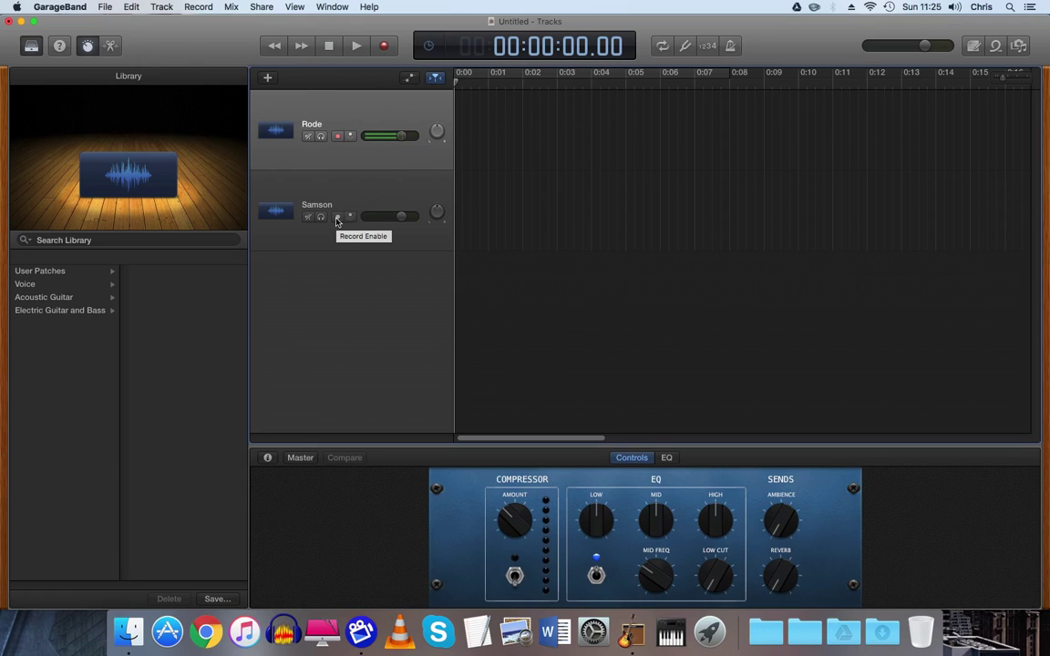
click(337, 137)
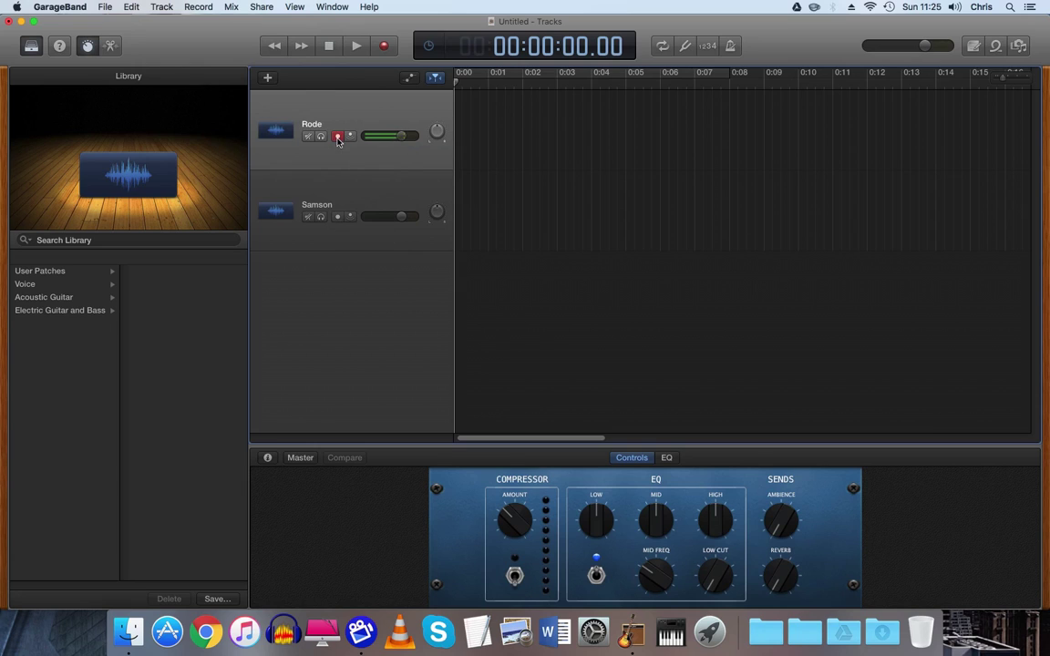
click(338, 216)
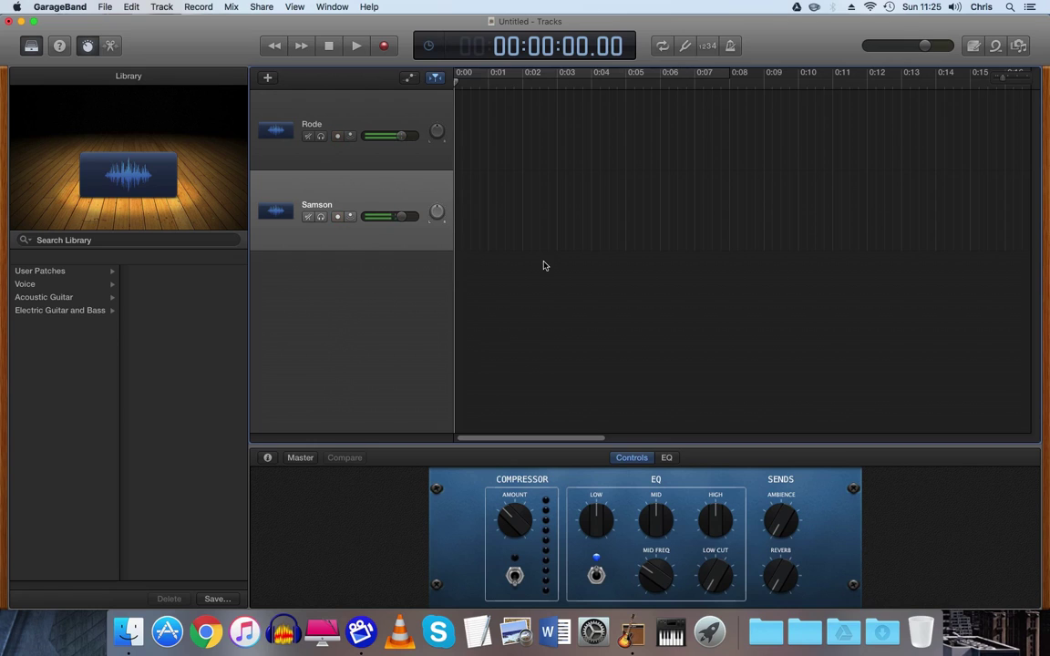
Step: Record both microphones for about 39 seconds, then scroll the timeline back to the start
click(383, 46)
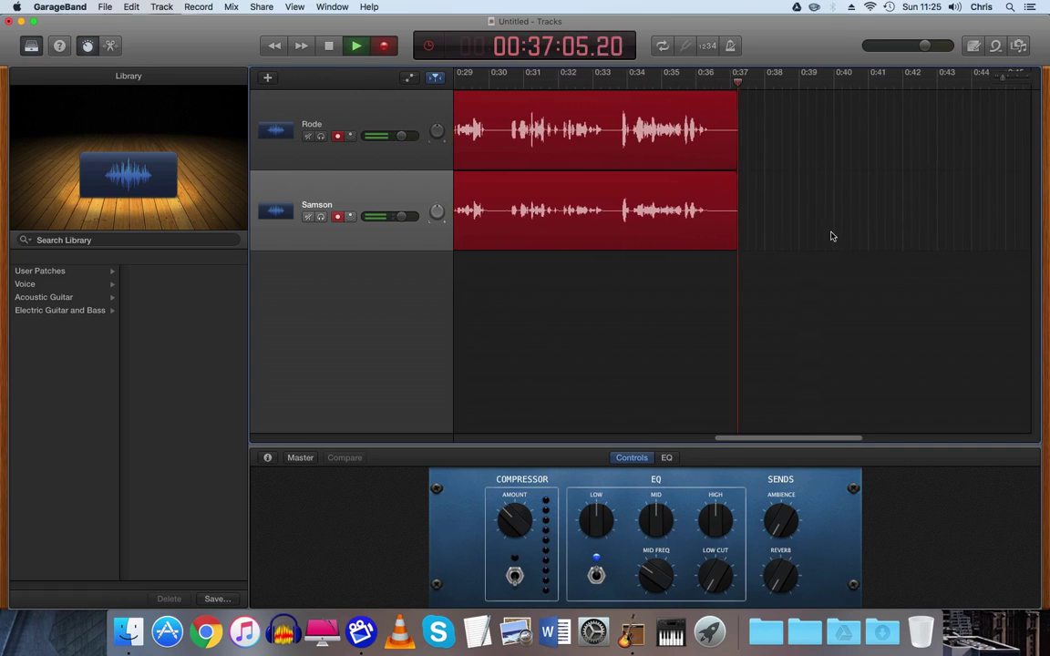
click(329, 47)
drag(767, 438, 471, 428)
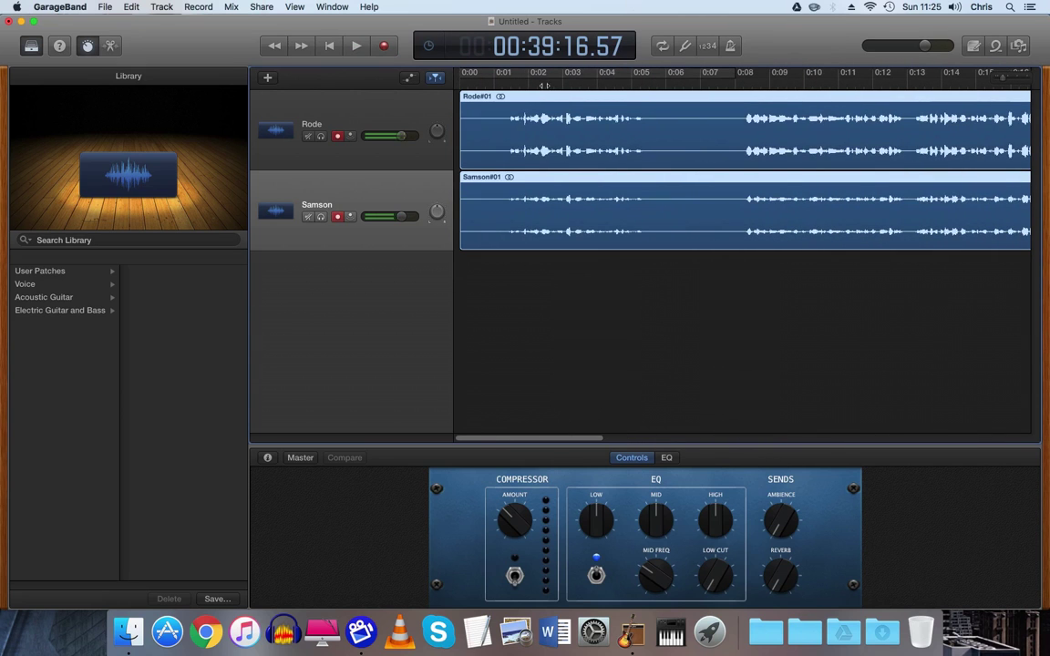
drag(558, 438, 480, 367)
click(105, 8)
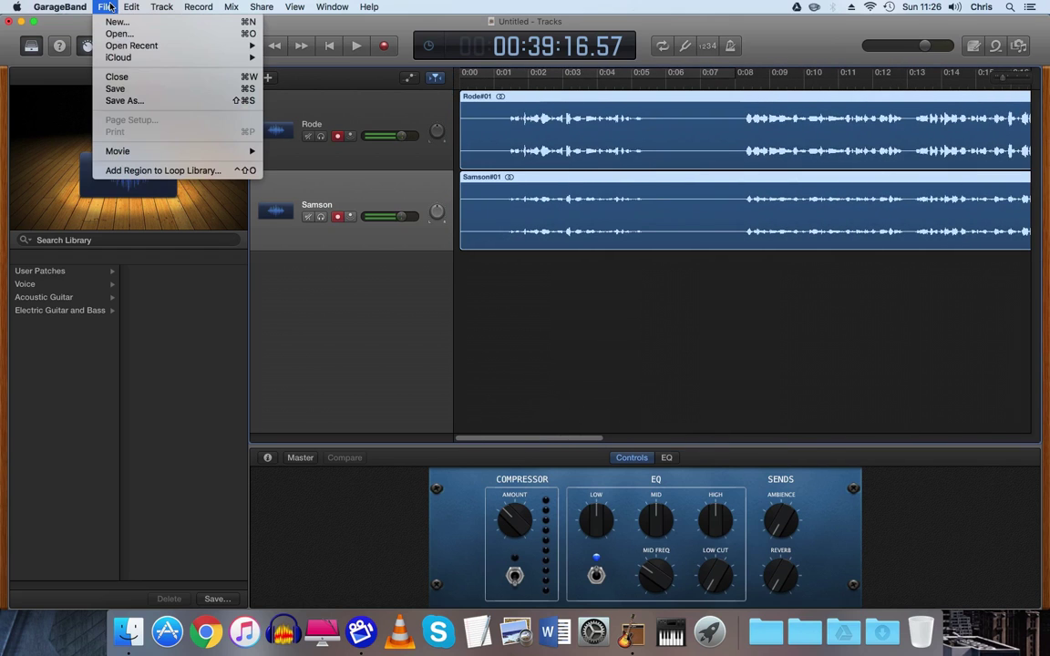
click(273, 24)
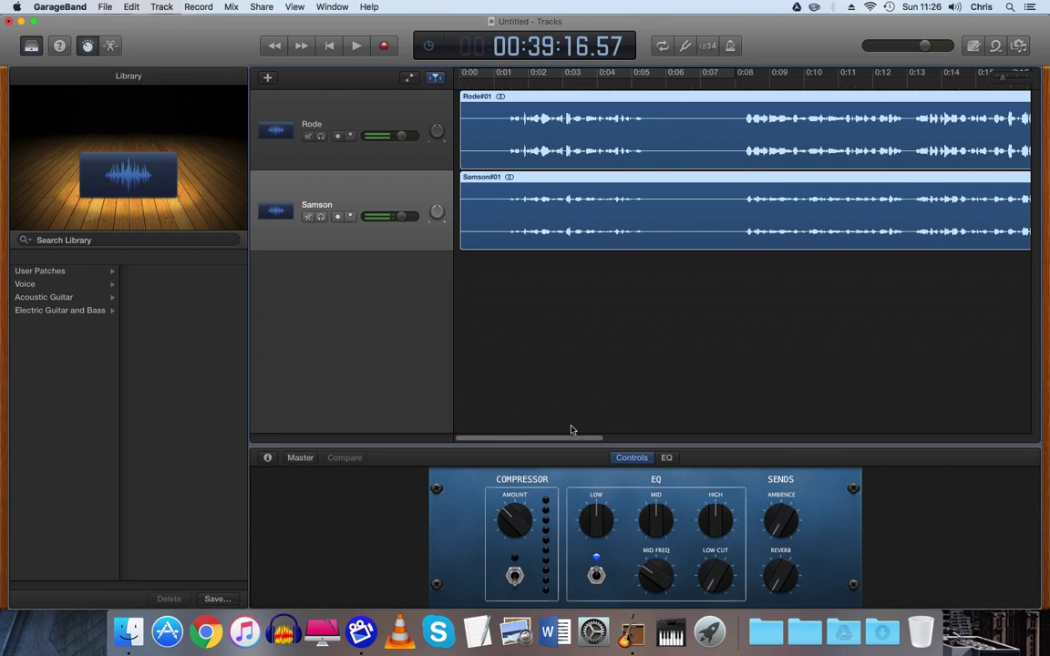
drag(503, 444, 477, 445)
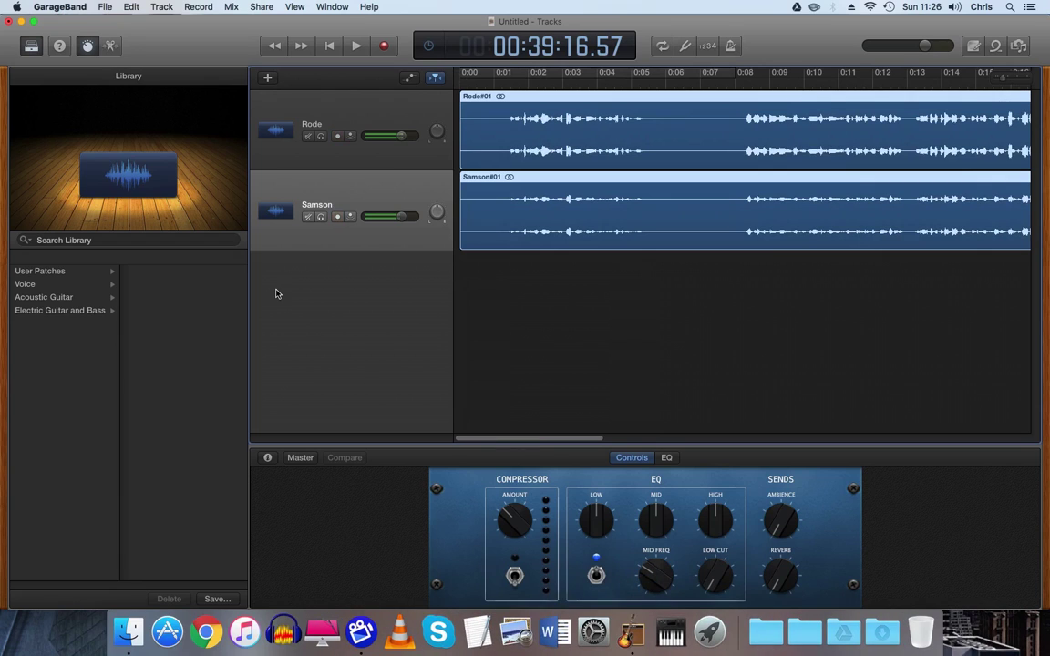